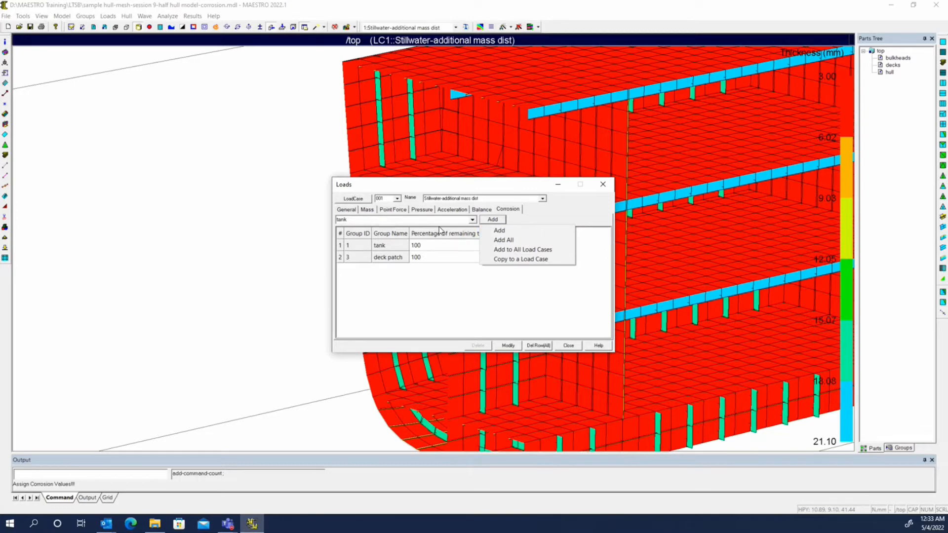
# Add the tank and deck patch corrosion definitions to all load cases and check the general and corrosion settings of individual load cases
pyautogui.click(521, 249)
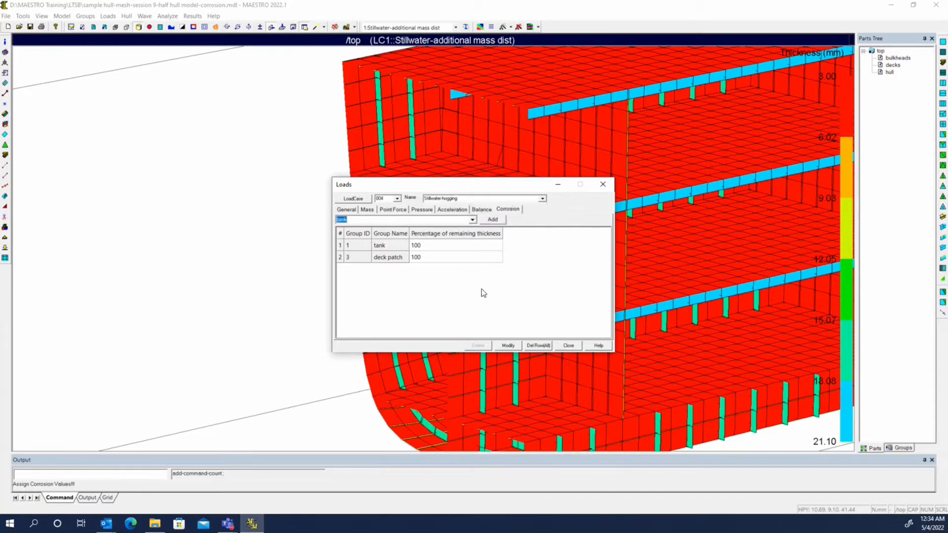
pyautogui.click(347, 210)
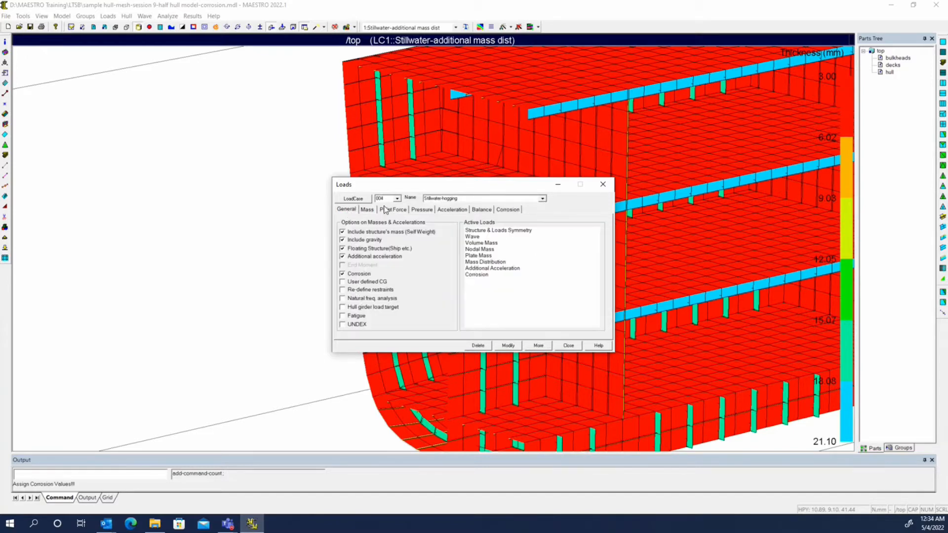
pyautogui.click(544, 199)
pyautogui.click(491, 210)
pyautogui.click(517, 209)
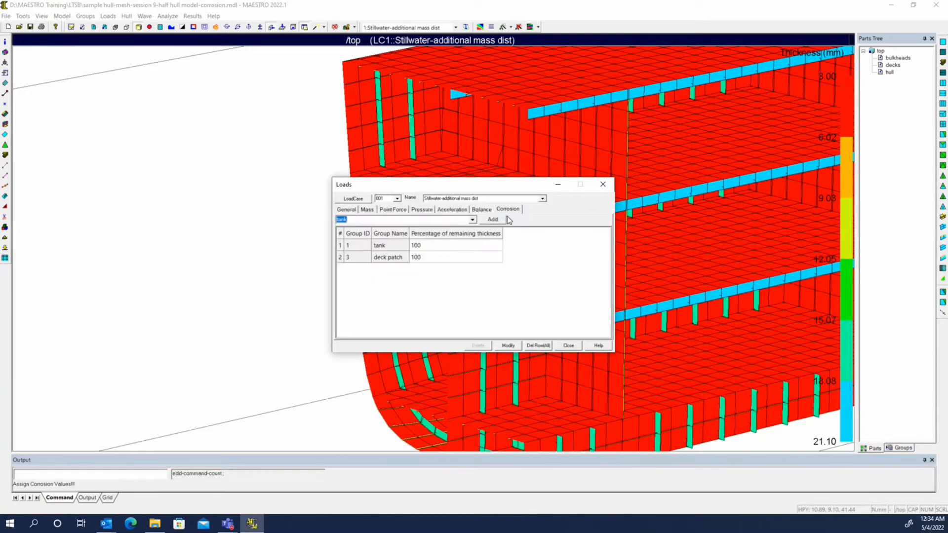
pyautogui.click(543, 199)
pyautogui.click(525, 206)
pyautogui.click(569, 346)
# Display the model by element type and turn off the section cut to show the complete hull
pyautogui.rightClick(304, 247)
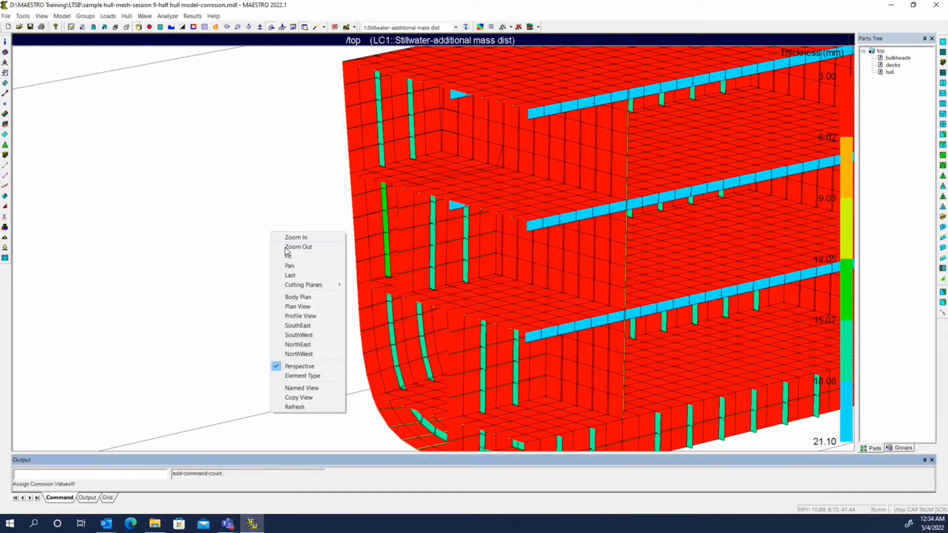
pyautogui.click(303, 377)
pyautogui.rightClick(296, 298)
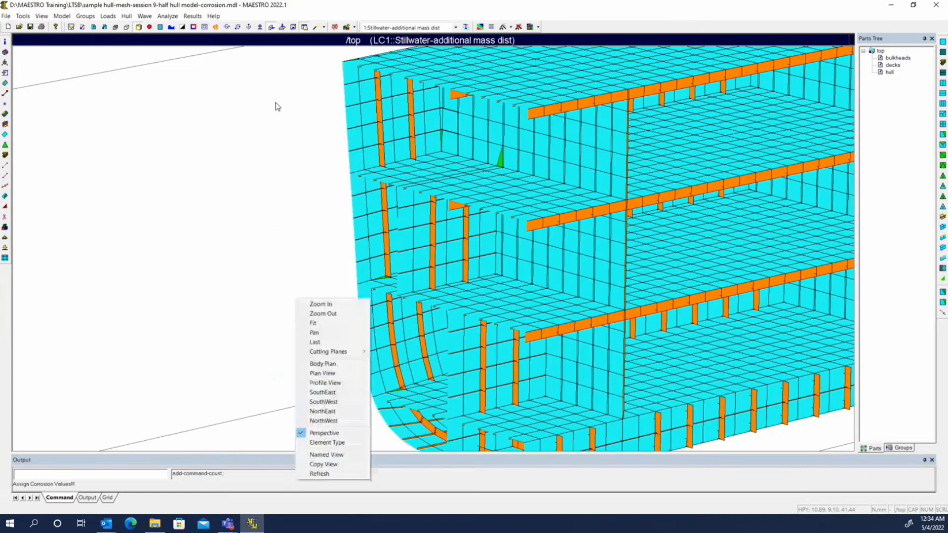
pyautogui.click(270, 27)
# Run the Global & Local FEA, overwriting the existing results file and re-creating the evaluation patches
pyautogui.click(167, 16)
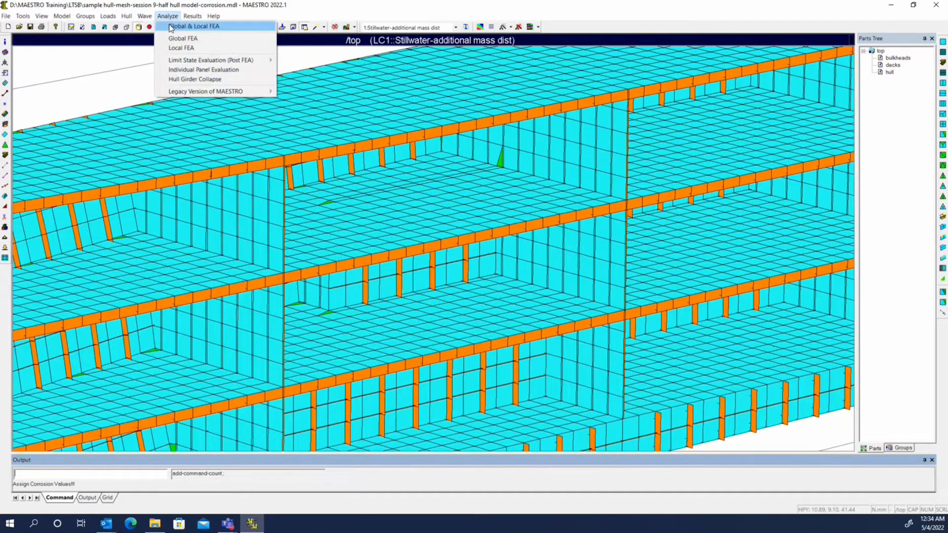
pyautogui.click(173, 24)
pyautogui.click(445, 345)
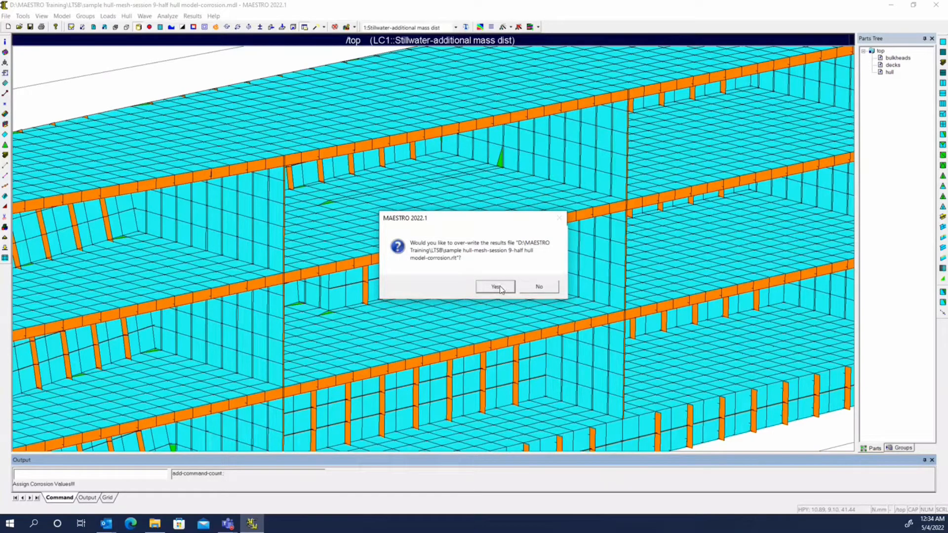
pyautogui.click(495, 287)
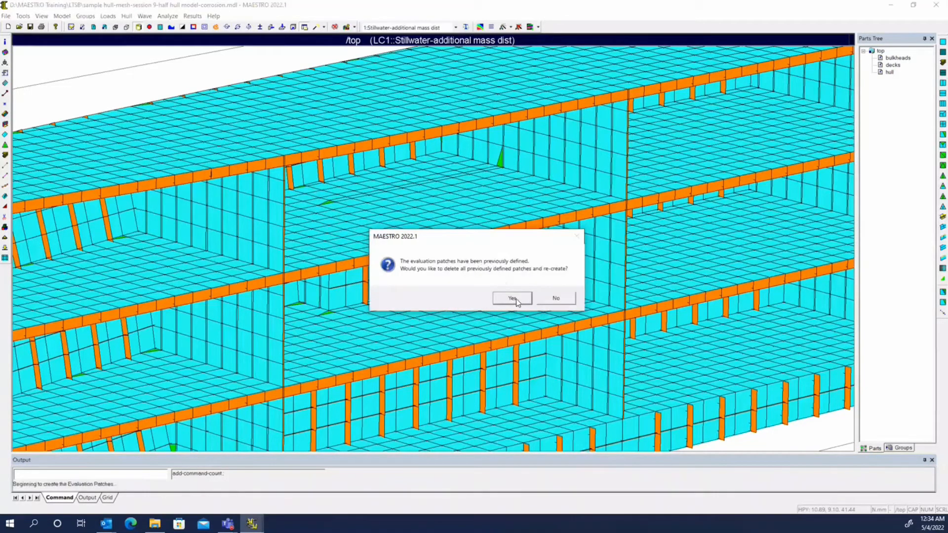
pyautogui.click(516, 298)
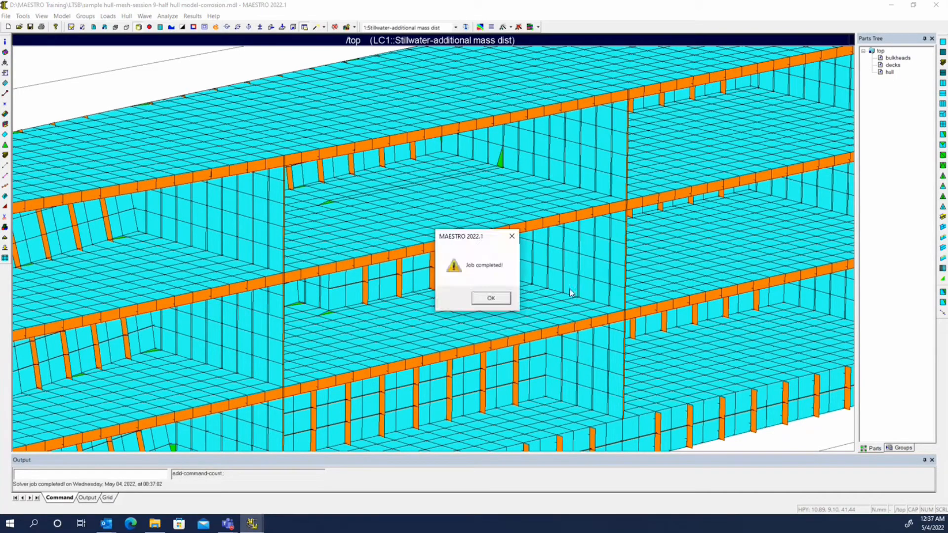
pyautogui.click(496, 298)
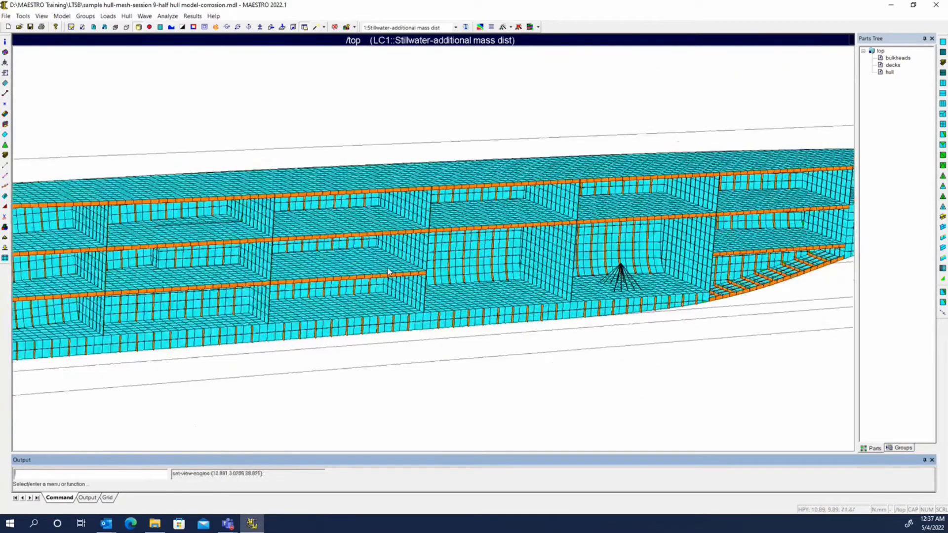
# Plot the Mid Von Mises stress for load case 1 and examine it across the decks, bulkheads and bottom structure
pyautogui.click(193, 16)
pyautogui.moveTo(219, 47)
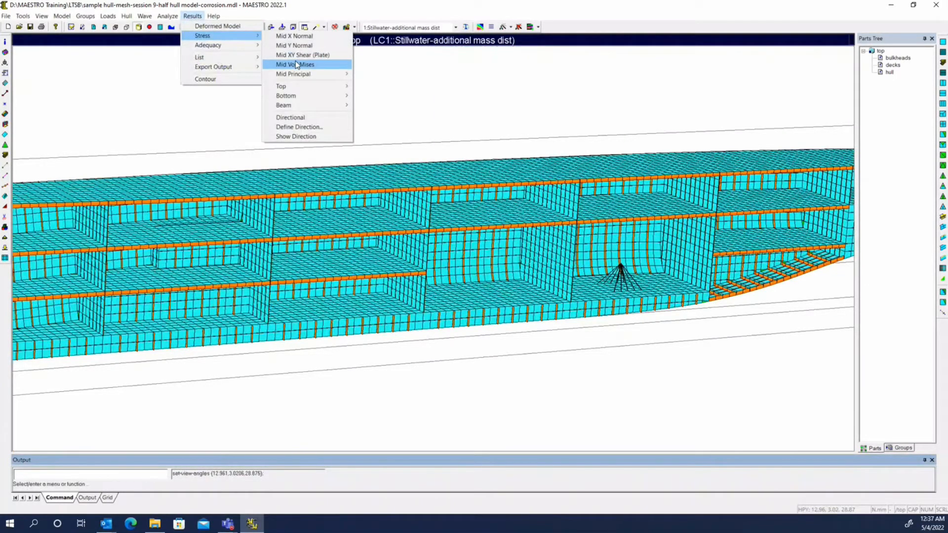
pyautogui.click(295, 63)
pyautogui.moveTo(223, 262); pyautogui.dragTo(429, 219)
pyautogui.moveTo(429, 219); pyautogui.dragTo(570, 207, button='middle')
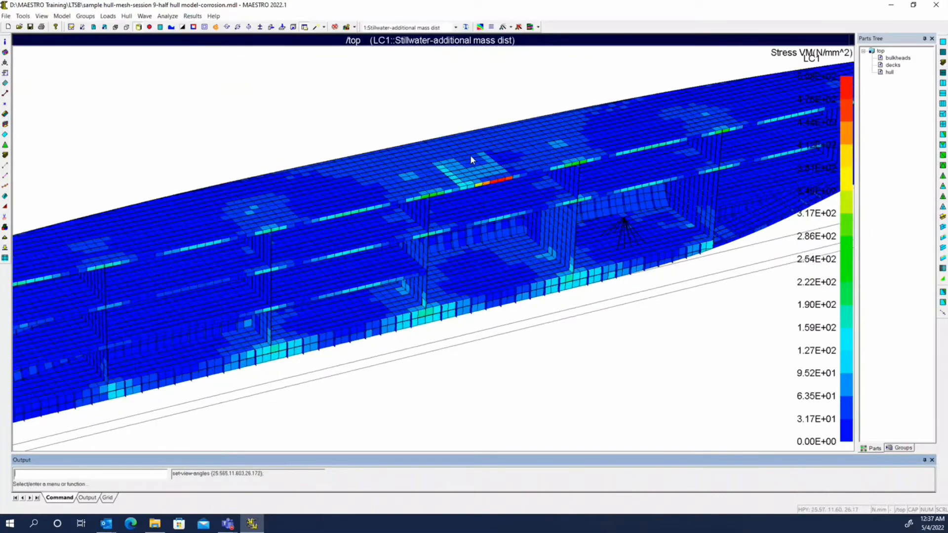
pyautogui.scroll(2, 490, 171)
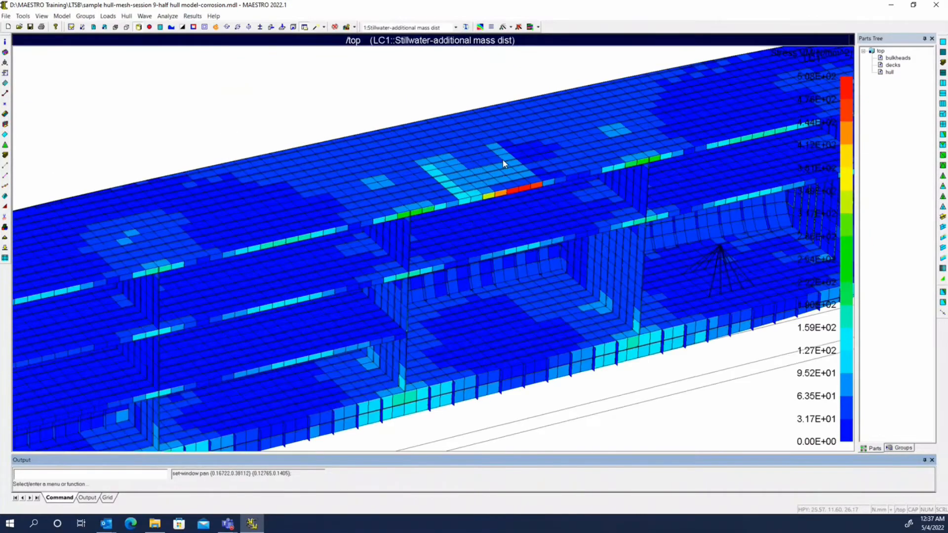
pyautogui.moveTo(500, 184); pyautogui.dragTo(653, 118, button='middle')
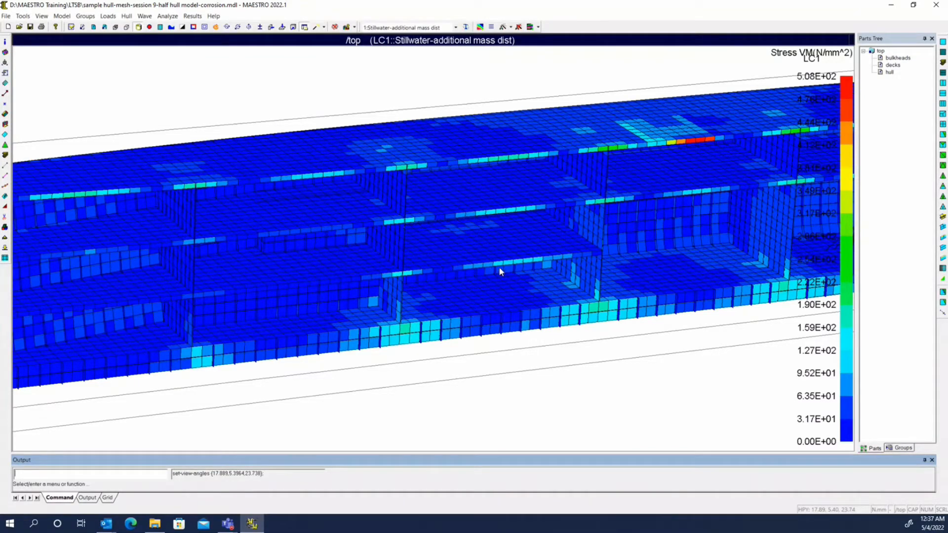
pyautogui.moveTo(535, 270); pyautogui.dragTo(434, 254, button='middle')
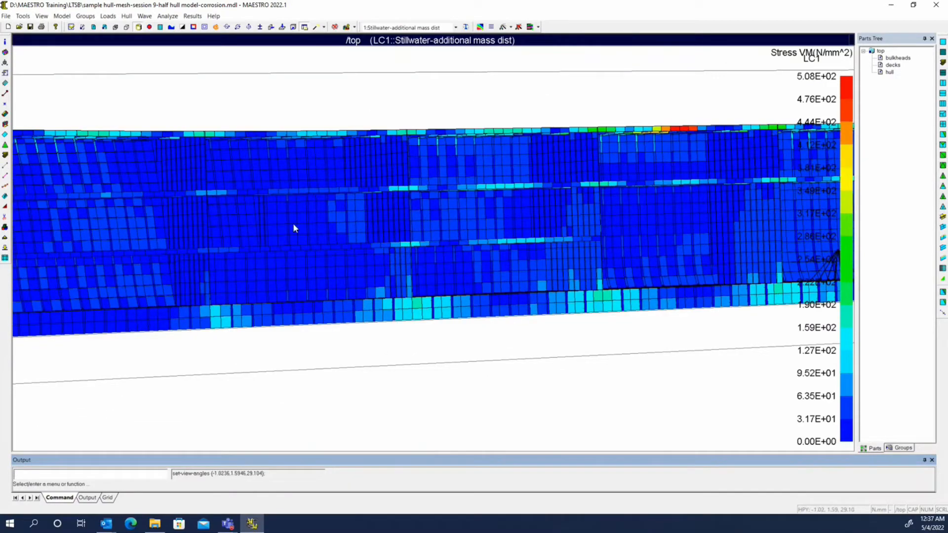
pyautogui.moveTo(373, 204); pyautogui.dragTo(351, 223, button='middle')
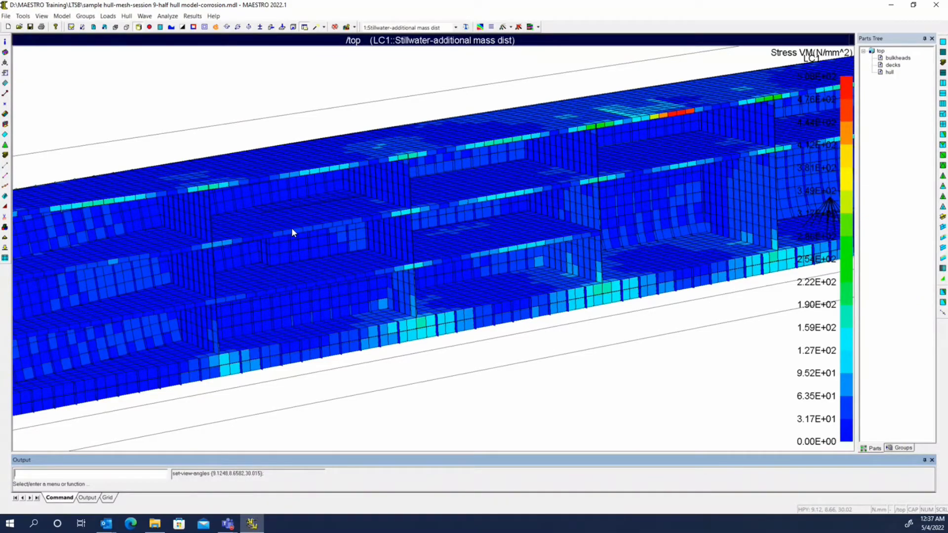
pyautogui.moveTo(296, 233); pyautogui.dragTo(273, 269, button='middle')
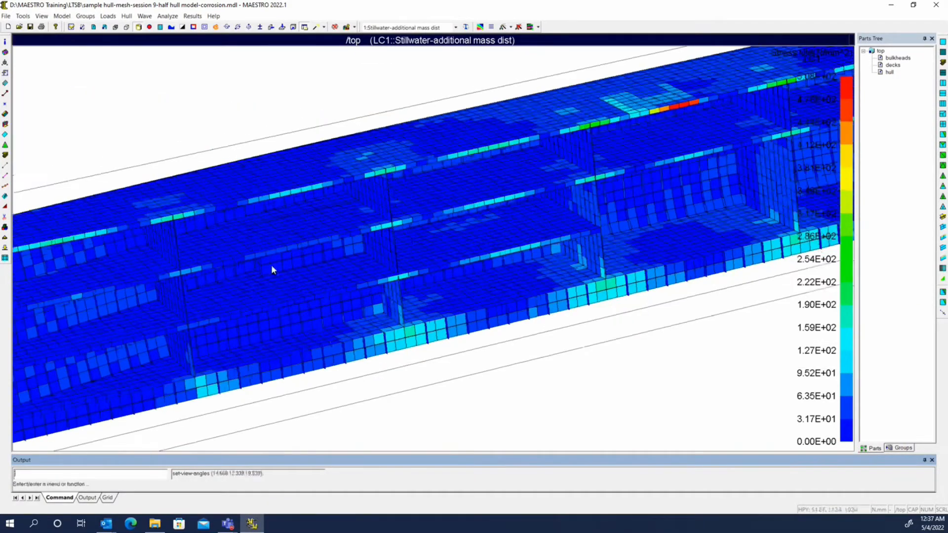
# Plot the minimum adequacy of all elements, excluding allowable stress, and restrict the display to negative values
pyautogui.click(192, 16)
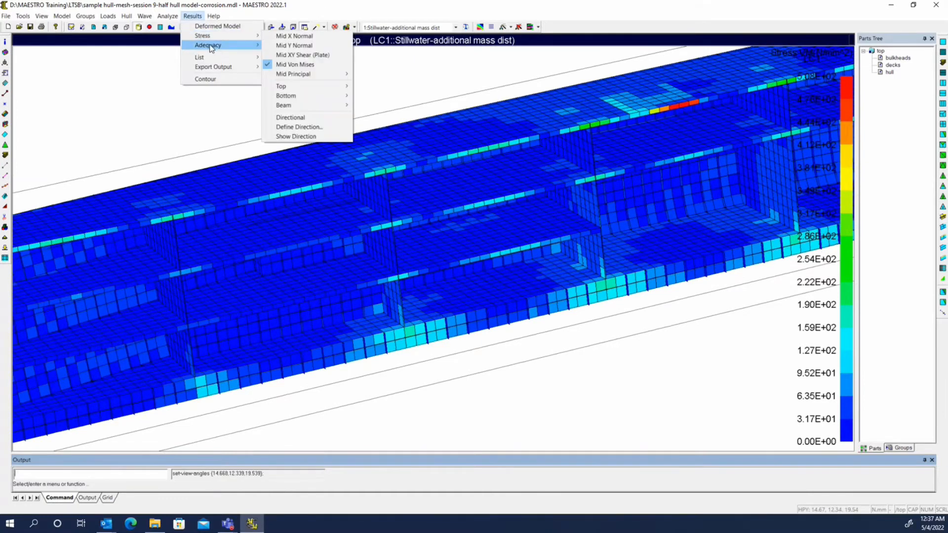
pyautogui.moveTo(211, 48)
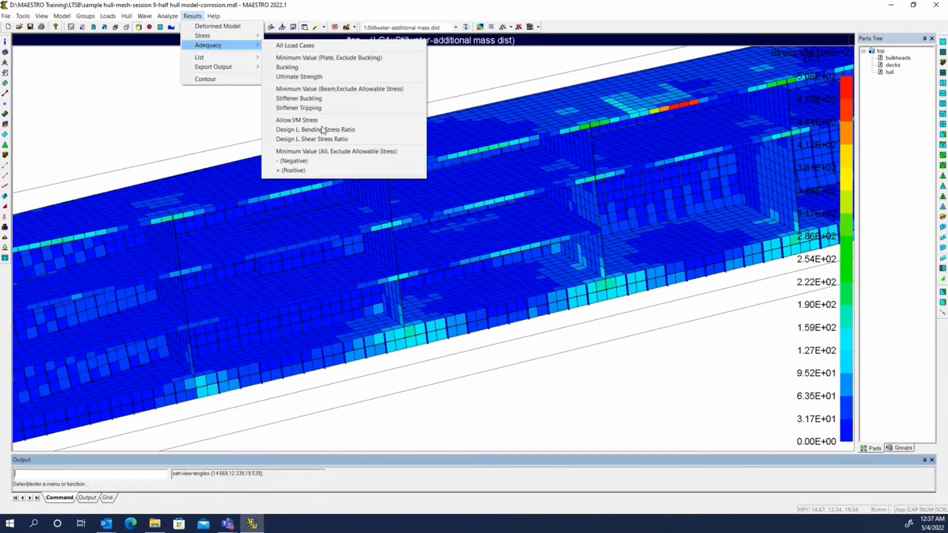
pyautogui.click(320, 151)
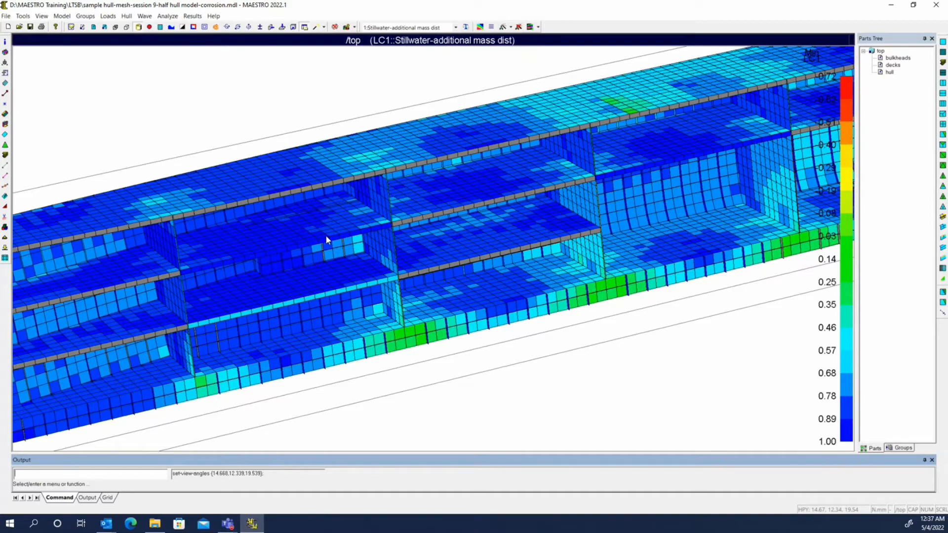
pyautogui.click(192, 16)
pyautogui.moveTo(208, 45)
pyautogui.click(320, 160)
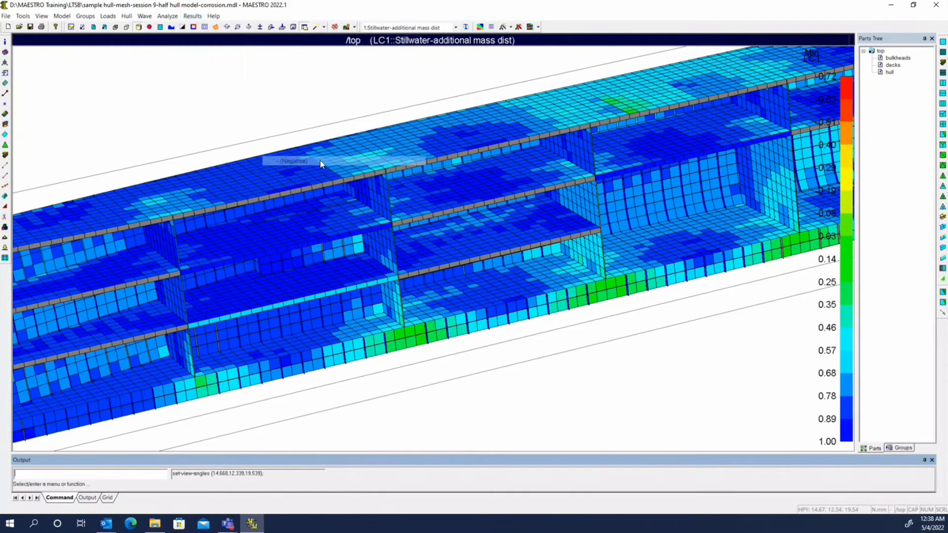
pyautogui.scroll(-8, 569, 196)
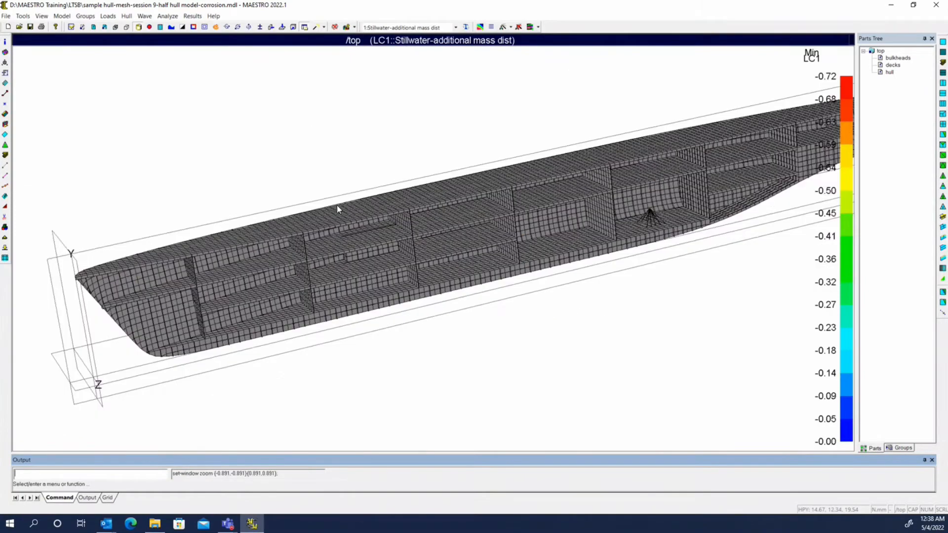
pyautogui.scroll(2, 340, 210)
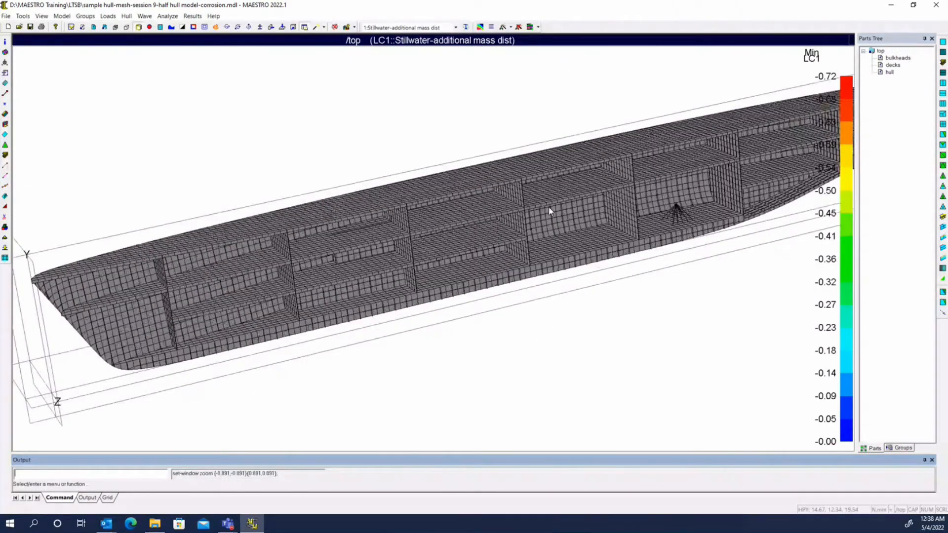
# Extend the negative adequacy plot to all load cases and examine the failing patches on the upper deck
pyautogui.click(192, 15)
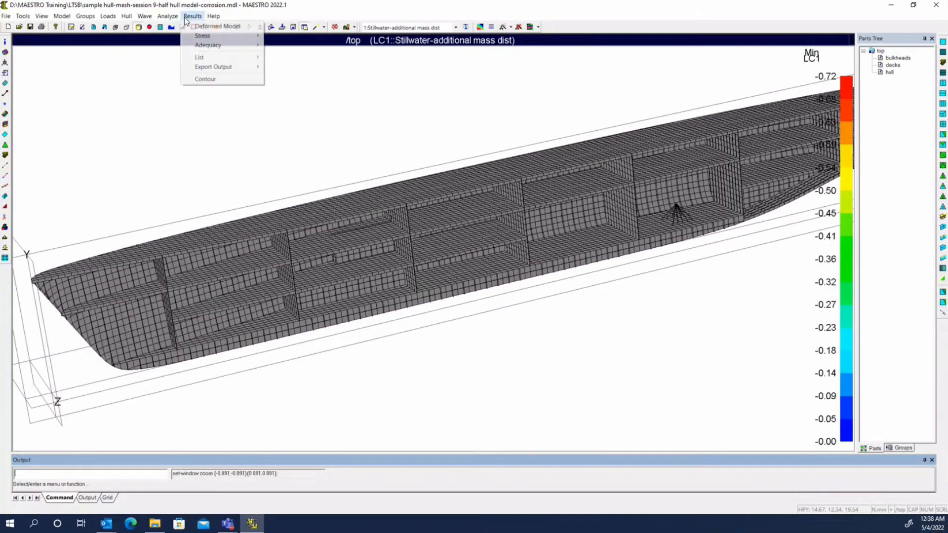
pyautogui.moveTo(214, 17)
pyautogui.moveTo(204, 45)
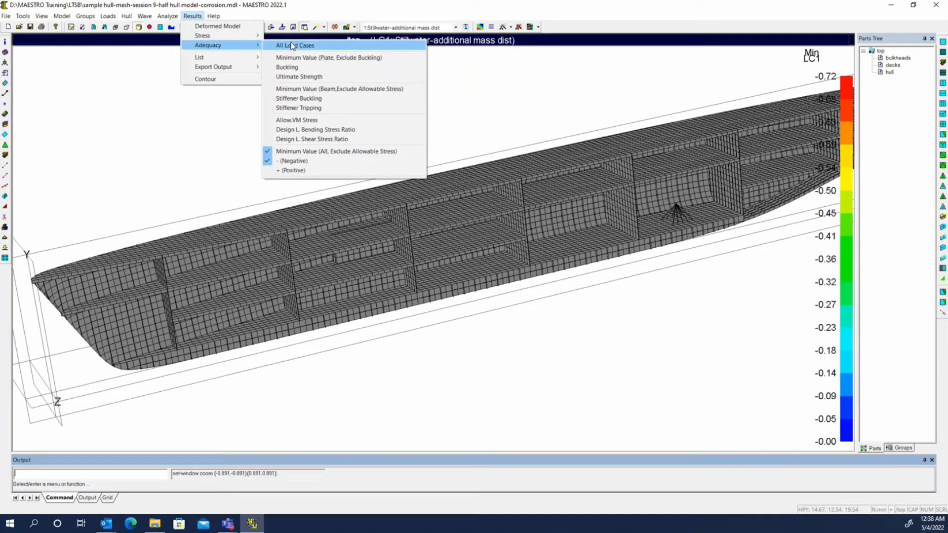
pyautogui.click(293, 45)
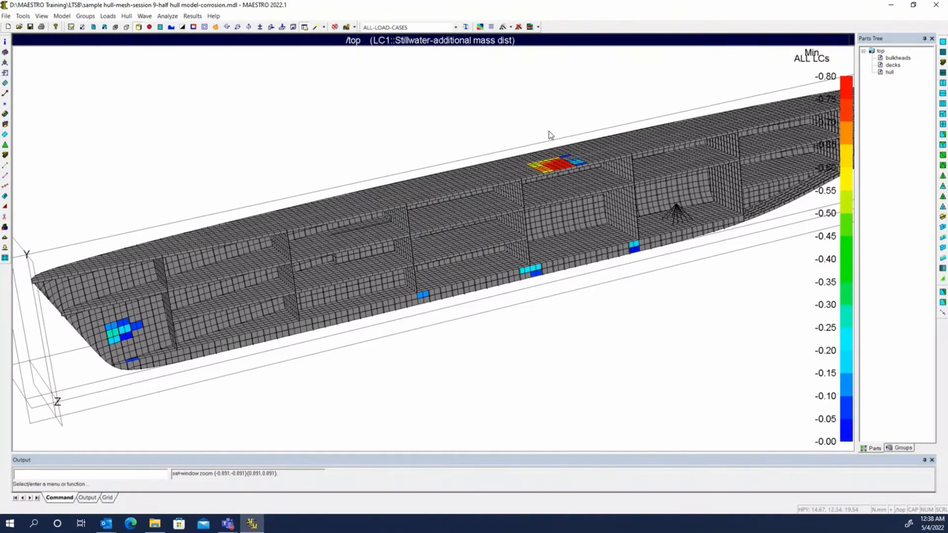
pyautogui.moveTo(399, 277); pyautogui.dragTo(550, 274, button='middle')
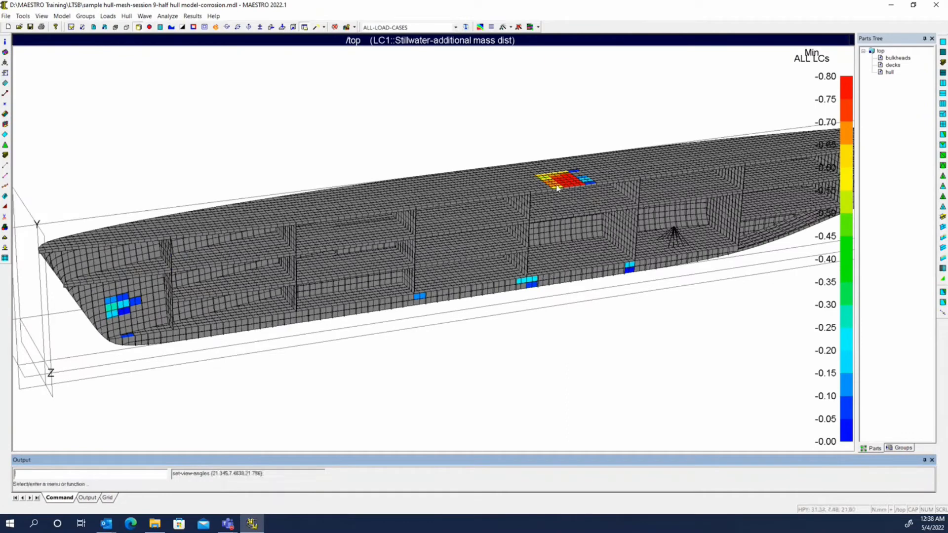
pyautogui.scroll(3, 557, 188)
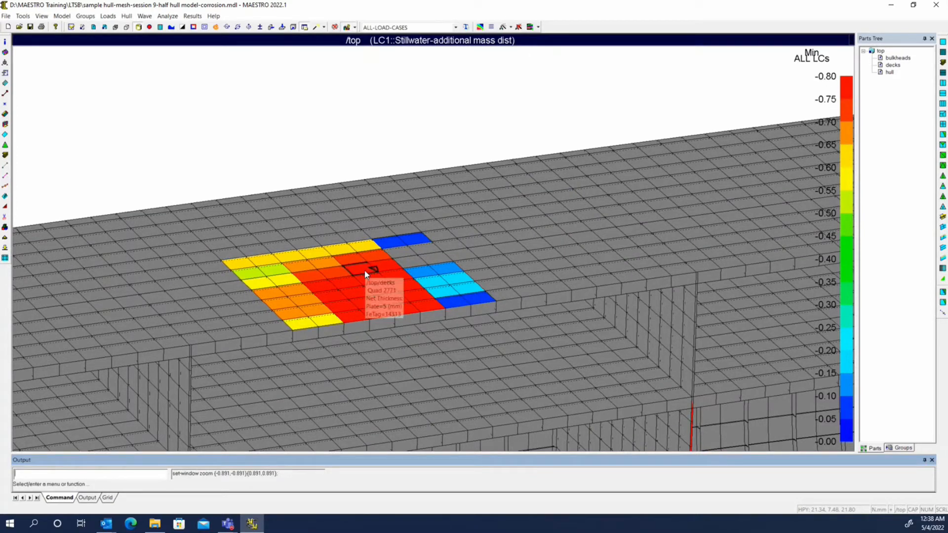
# Query the failing deck patches with the Adequacy and Patch options enabled to identify their governing load case and failure mode
pyautogui.click(355, 27)
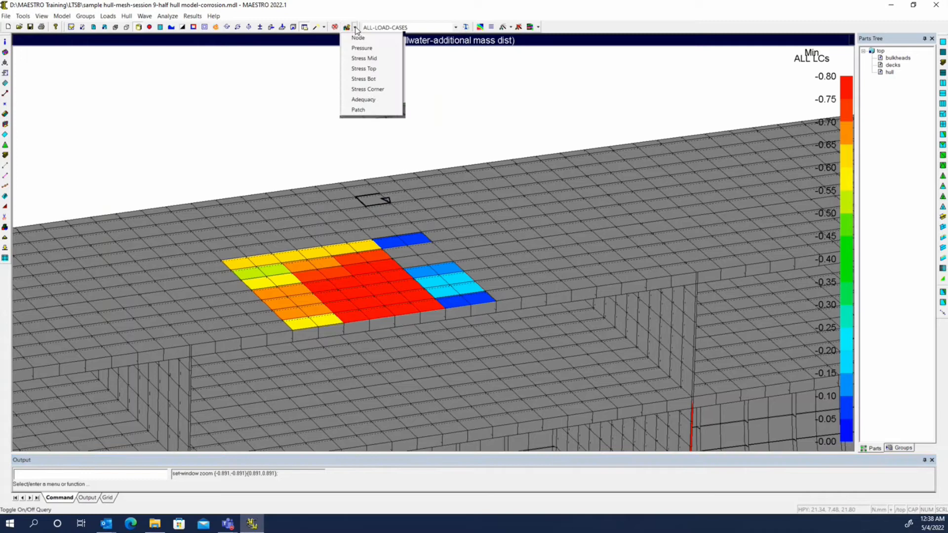
pyautogui.click(363, 99)
pyautogui.click(355, 28)
pyautogui.click(364, 110)
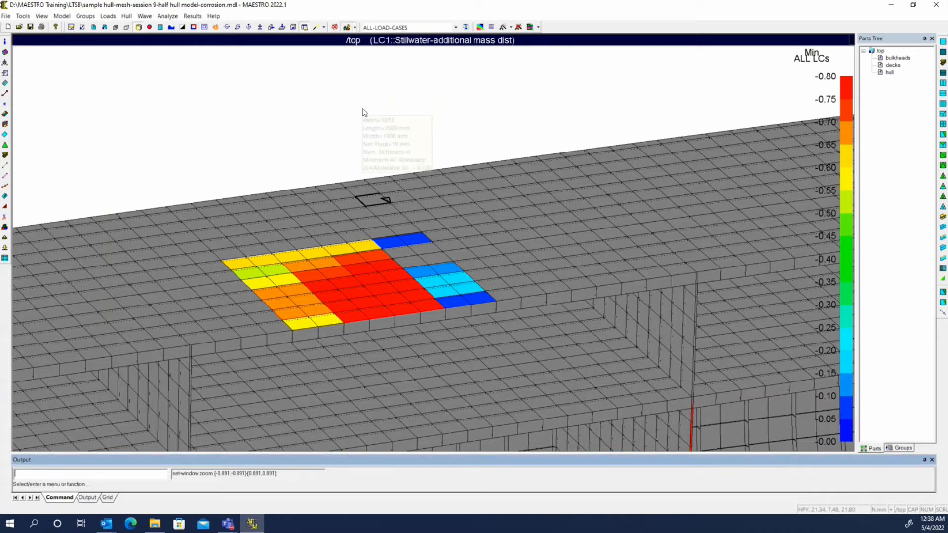
pyautogui.moveTo(371, 279)
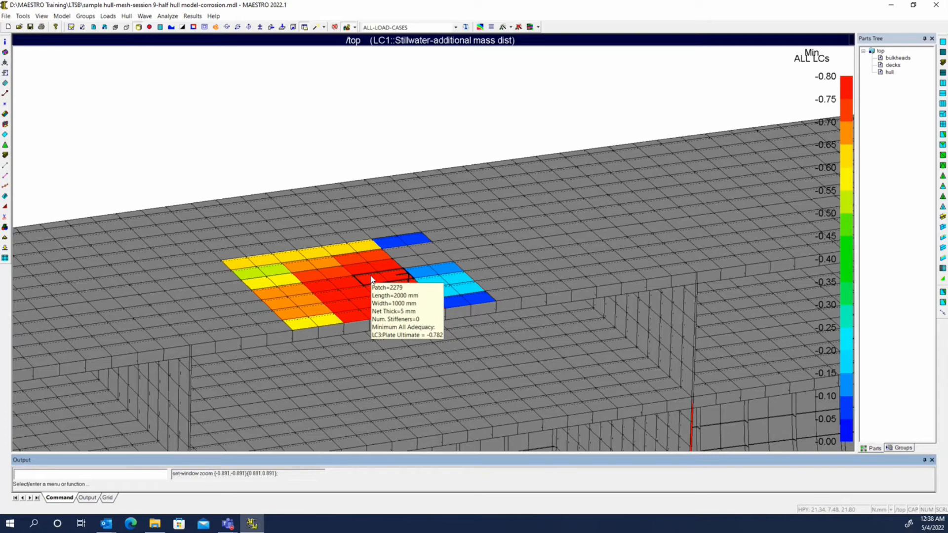
pyautogui.moveTo(329, 273)
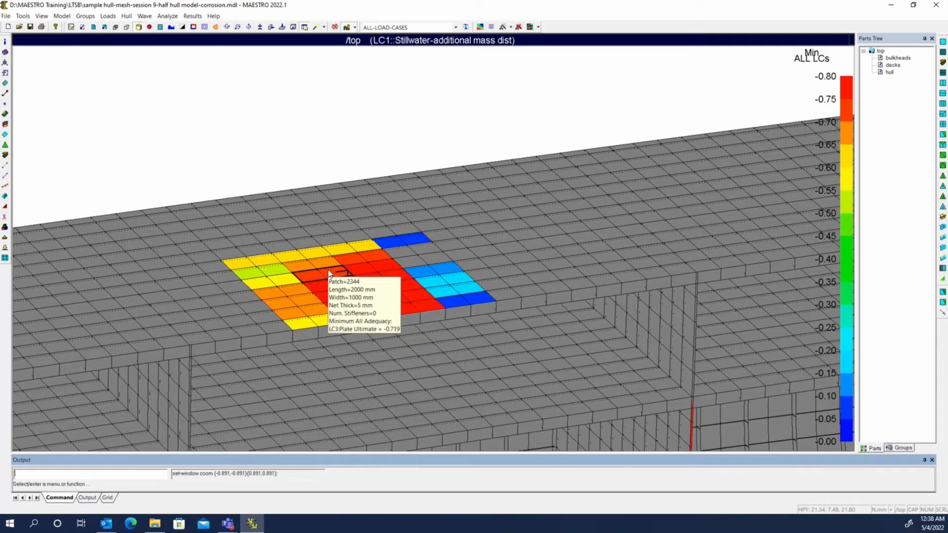
pyautogui.press('Escape')
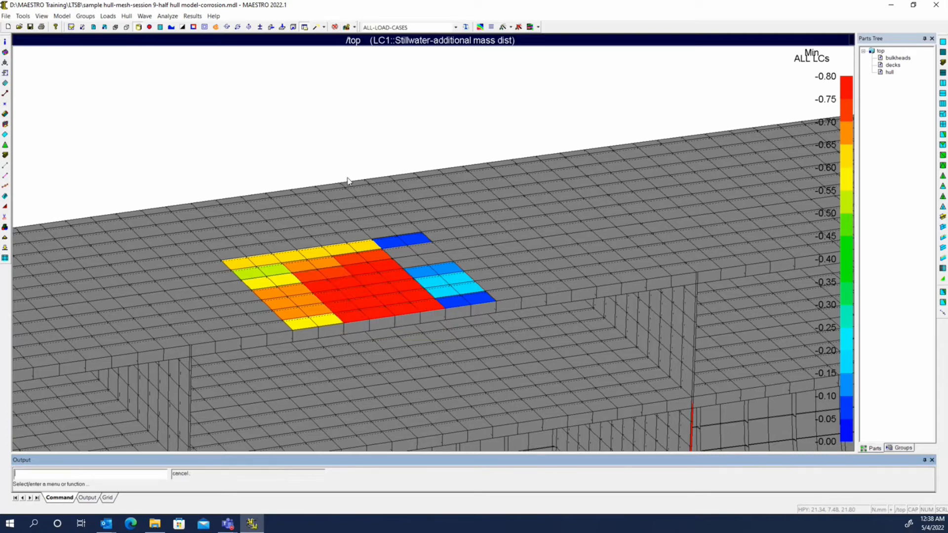
# Plot the minimum adequacy for load case 3, Stillwater-sagging, and examine the upper deck patches
pyautogui.click(355, 27)
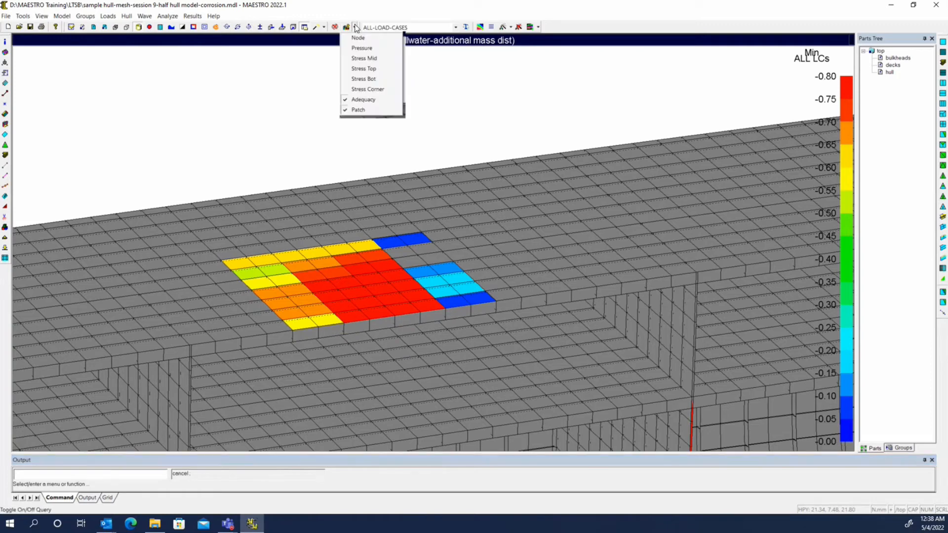
pyautogui.click(397, 27)
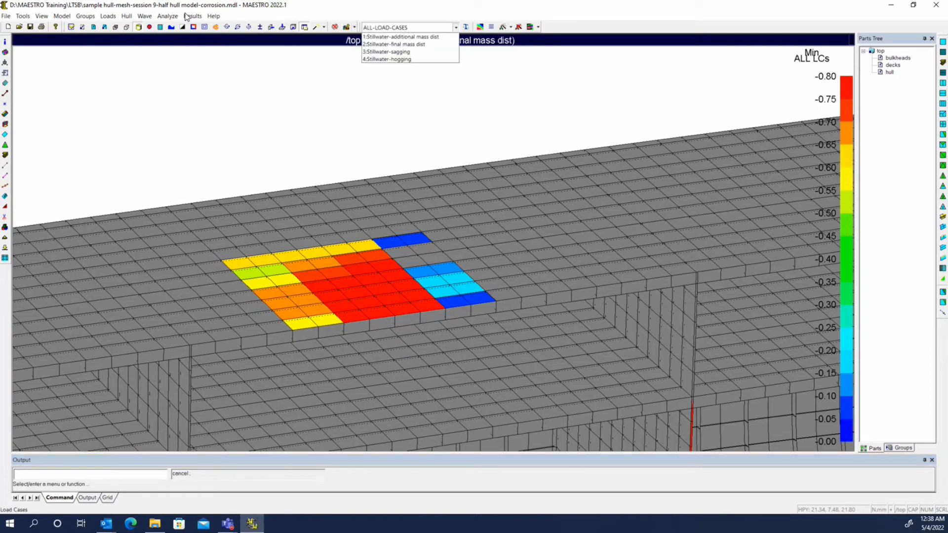
pyautogui.click(385, 52)
pyautogui.click(195, 16)
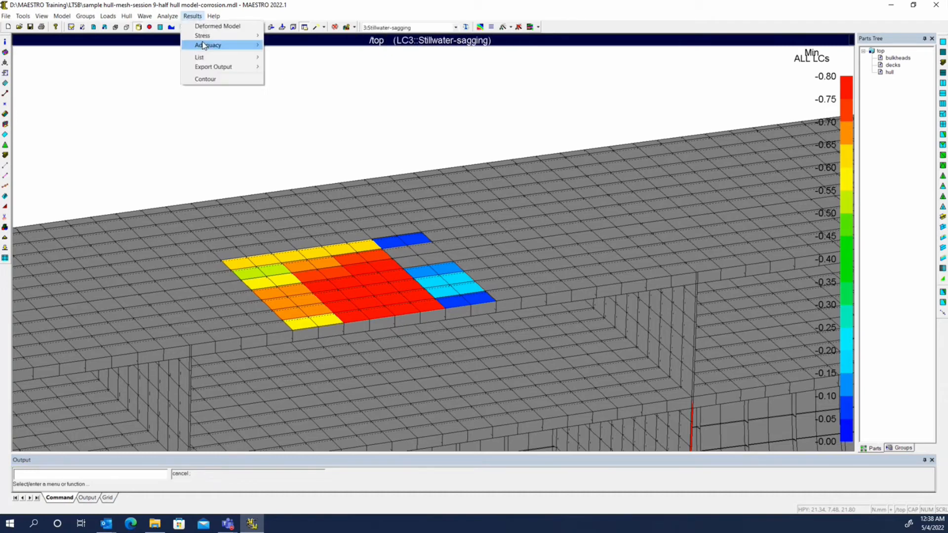
pyautogui.moveTo(253, 47)
pyautogui.click(296, 45)
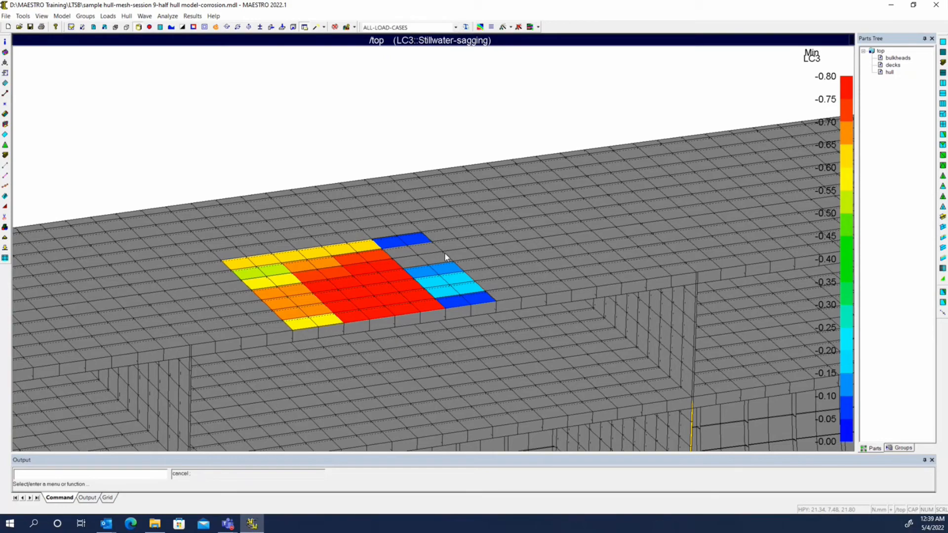
pyautogui.scroll(-6, 346, 197)
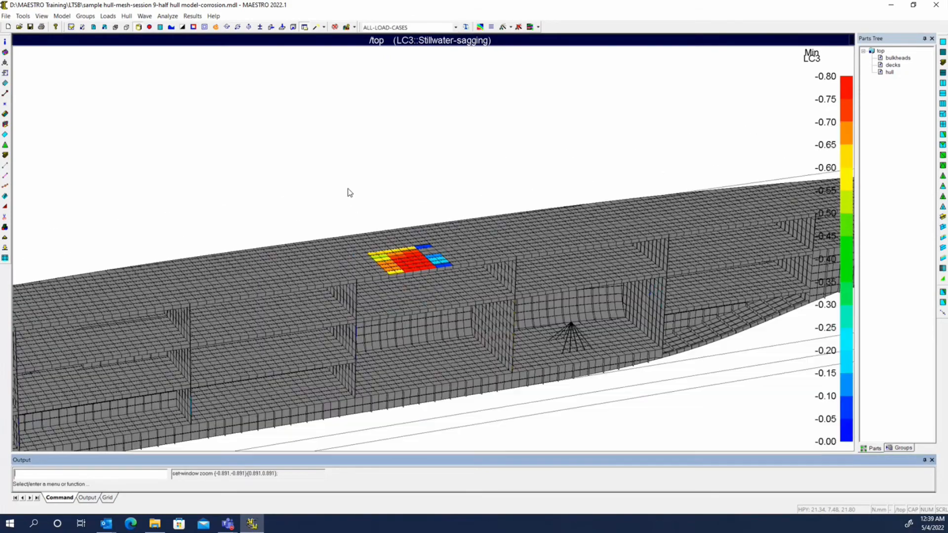
pyautogui.scroll(2, 349, 193)
# Switch the adequacy plot to load case 4, Stillwater-hogging, and examine the upper deck and bottom structure
pyautogui.click(425, 28)
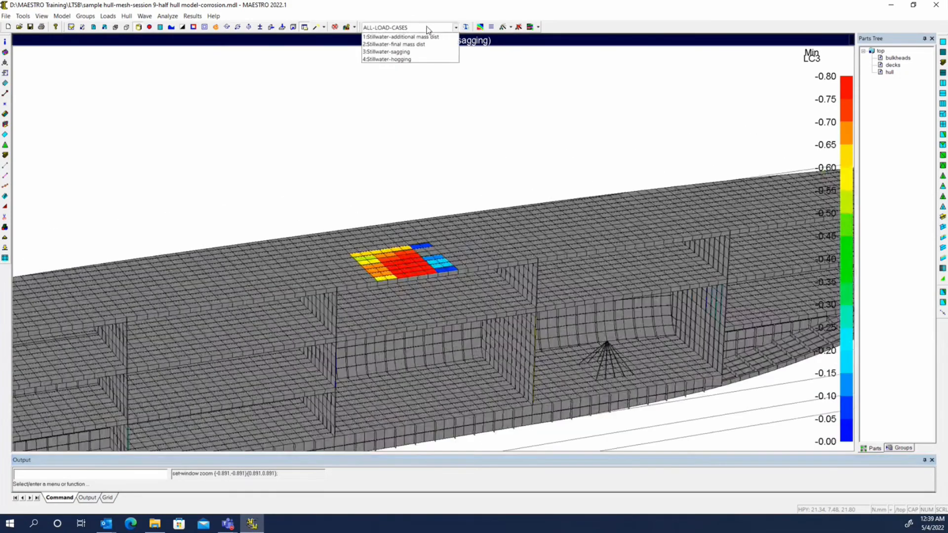
pyautogui.click(424, 59)
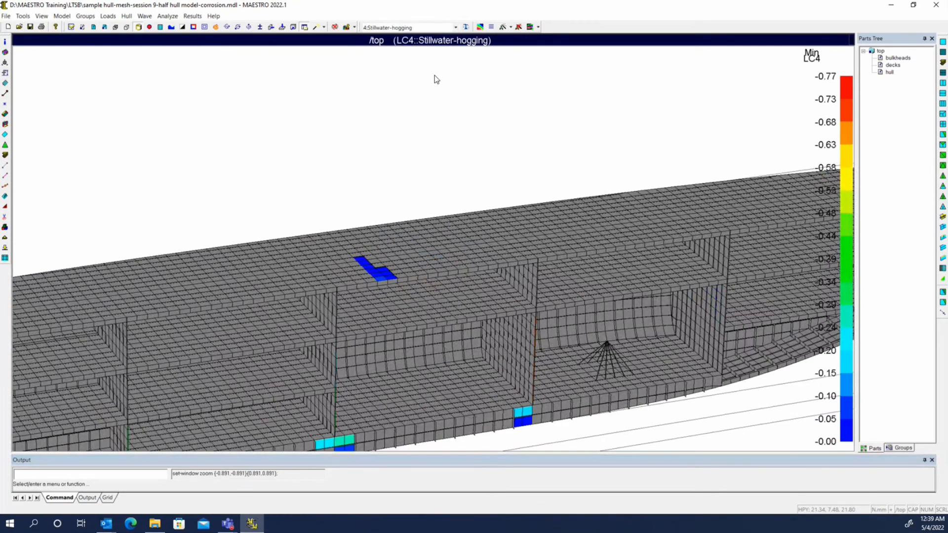
pyautogui.scroll(-2, 460, 118)
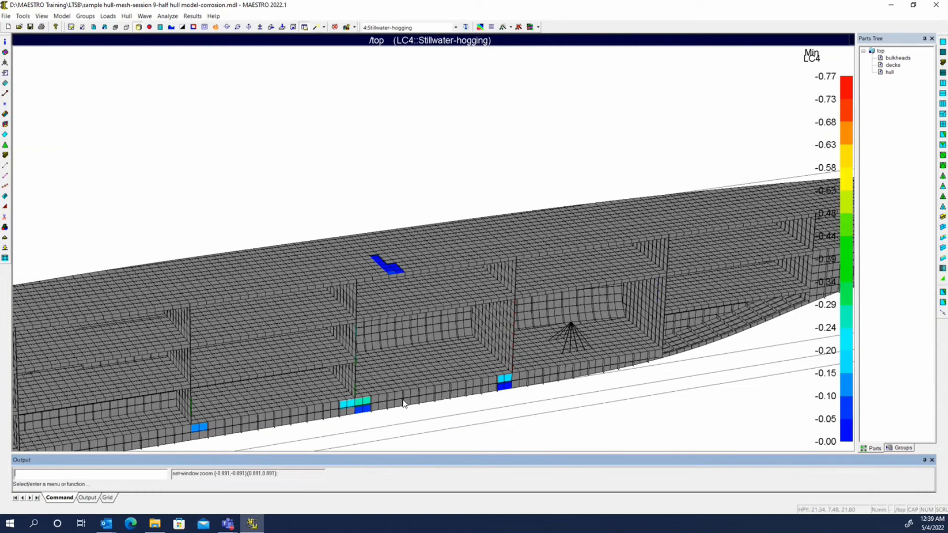
# Show the adequacy plot for load case 1, Stillwater-additional mass dist, and inspect the decks and the bulkhead edges from several angles
pyautogui.click(395, 27)
pyautogui.click(413, 36)
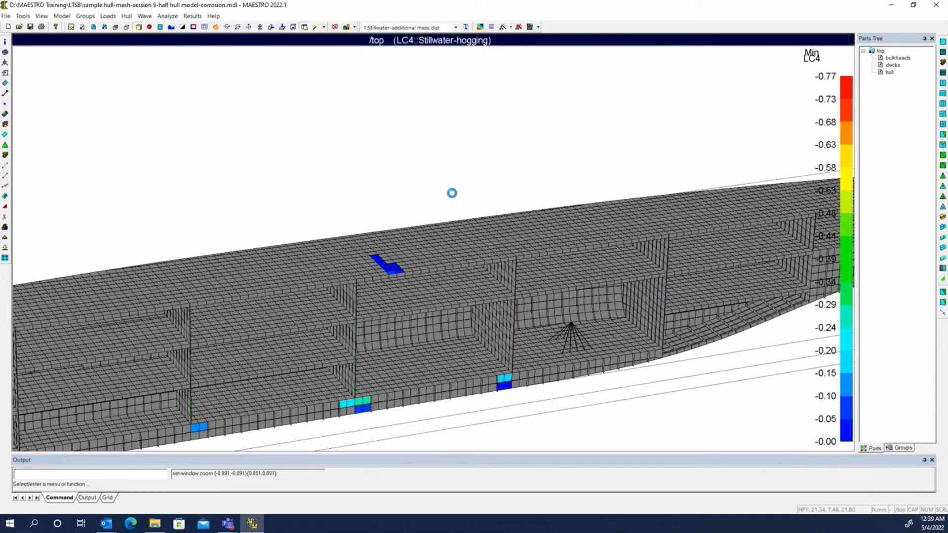
pyautogui.scroll(-4, 511, 278)
pyautogui.moveTo(514, 277); pyautogui.dragTo(481, 285, button='middle')
pyautogui.scroll(8, 561, 280)
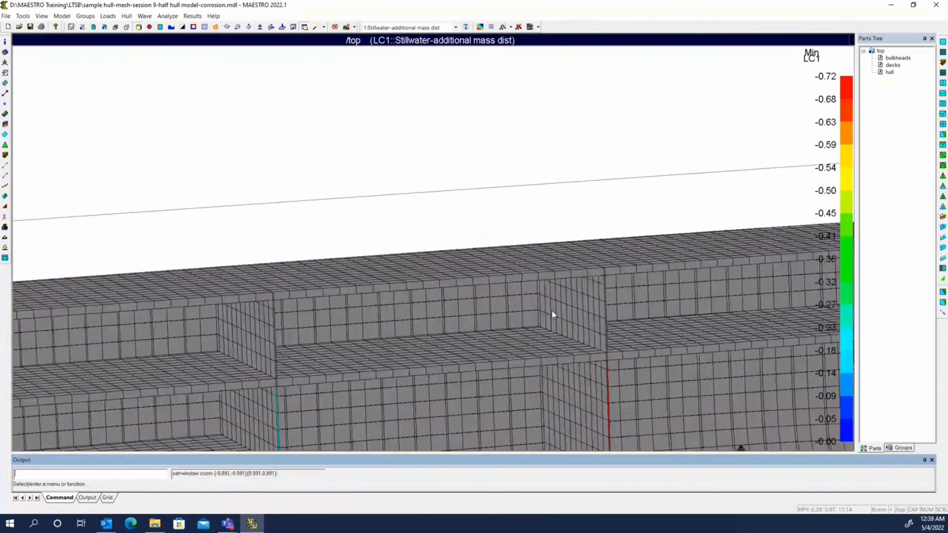
pyautogui.moveTo(532, 301); pyautogui.dragTo(275, 235, button='middle')
pyautogui.moveTo(398, 346); pyautogui.dragTo(353, 341, button='middle')
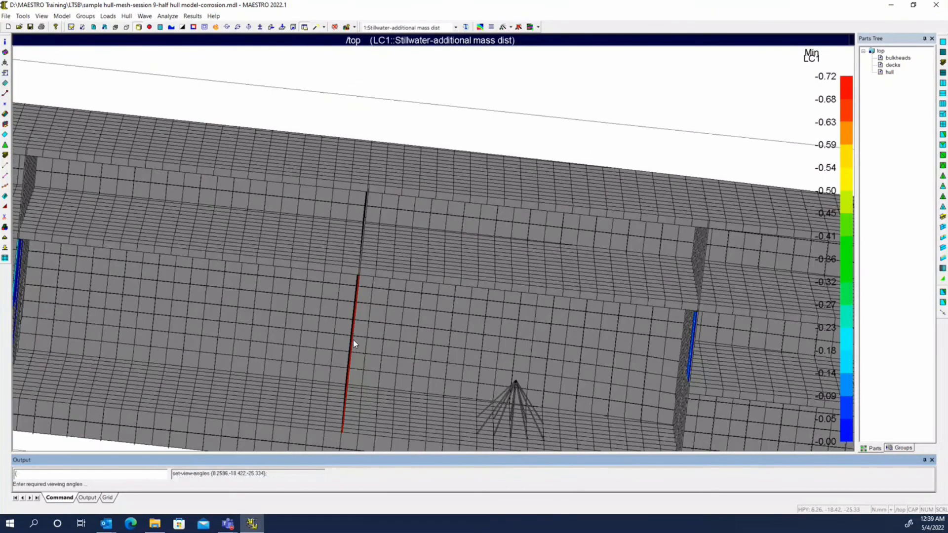
pyautogui.scroll(-4, 375, 351)
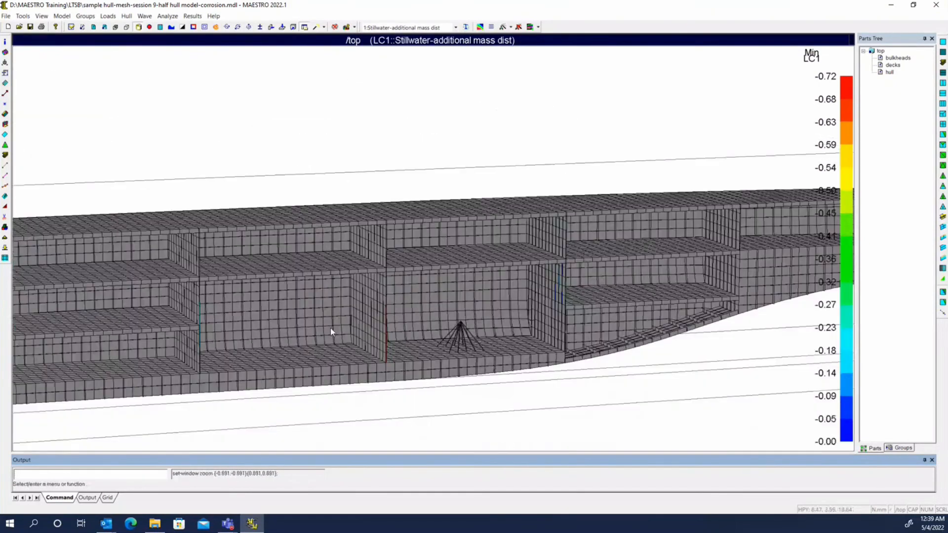
# Return the adequacy plot to load case 3, Stillwater-sagging, and query a red patch on the upper deck for its adequacy values
pyautogui.click(409, 27)
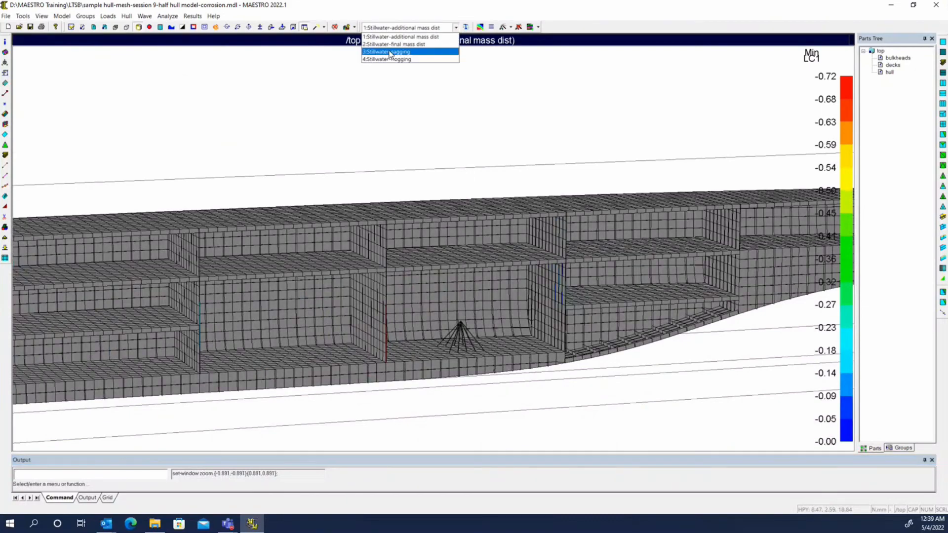
pyautogui.click(393, 52)
pyautogui.scroll(5, 345, 247)
pyautogui.moveTo(351, 167)
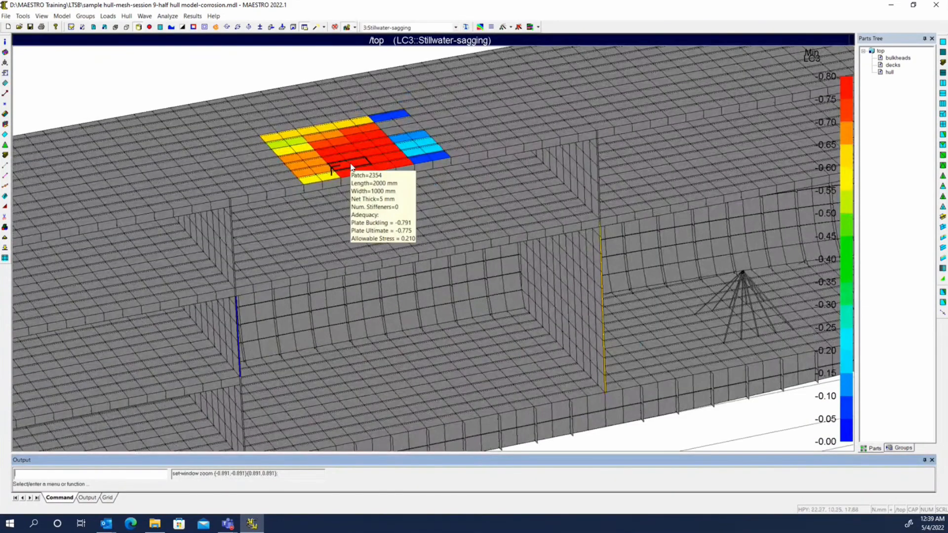